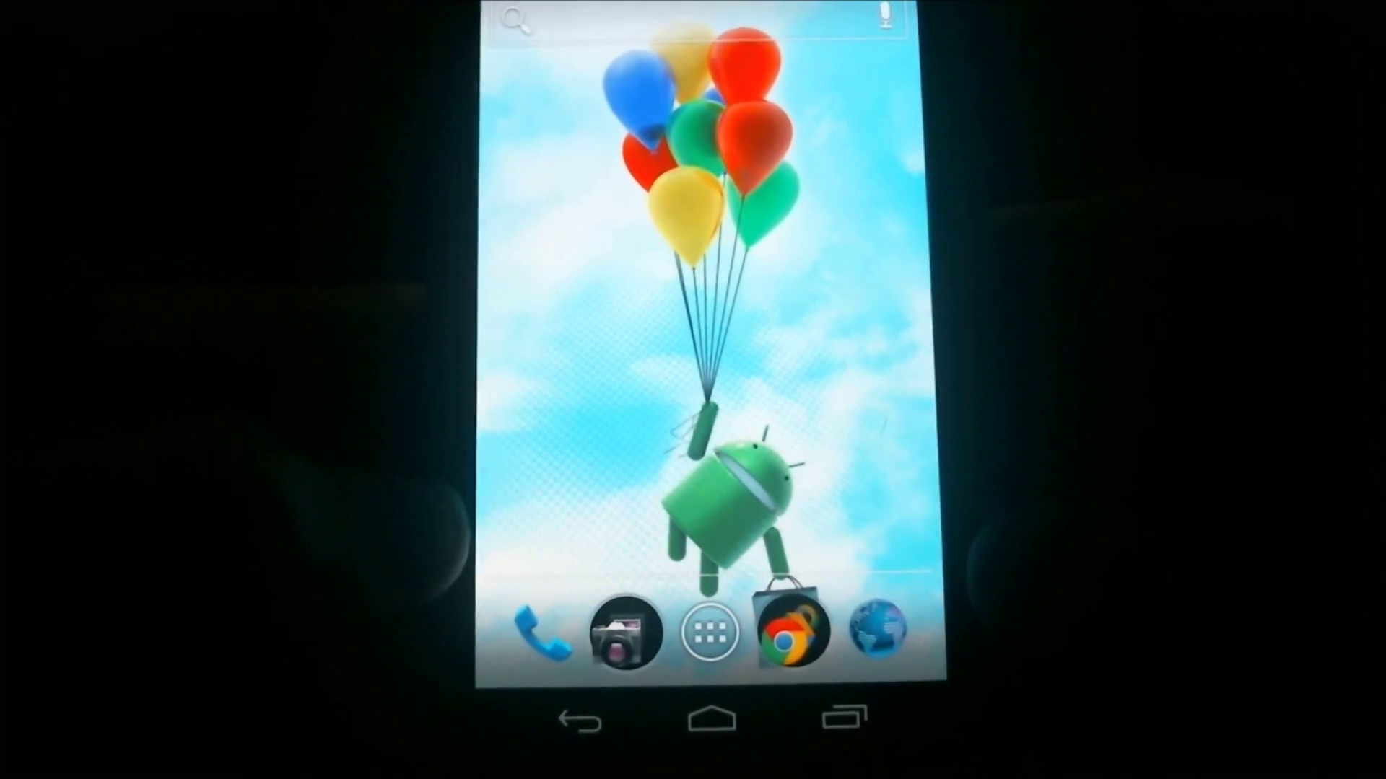
- Swipe the home screen over to the page with the power-control widget and Settings shortcut
left_click_drag(650, 324, 888, 324)
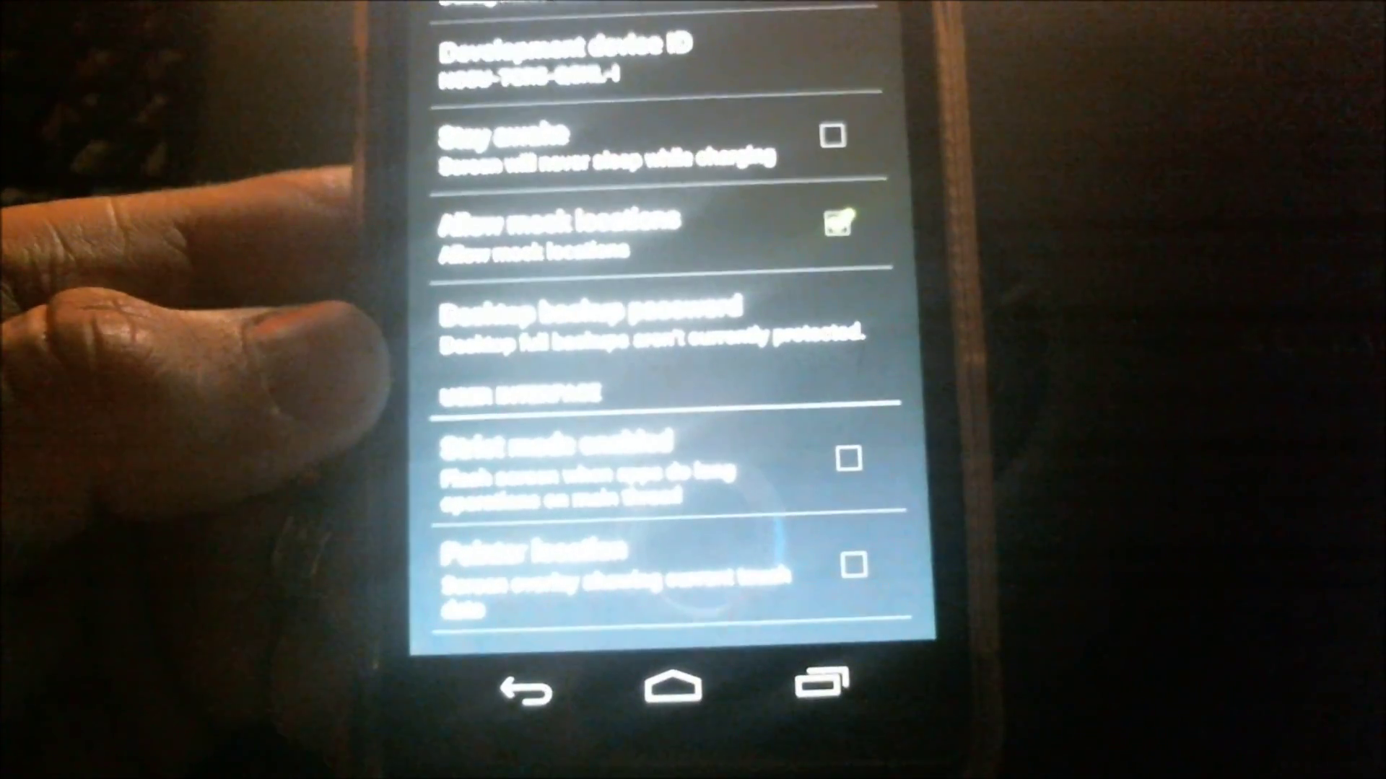
scroll(667, 379, "down", 10)
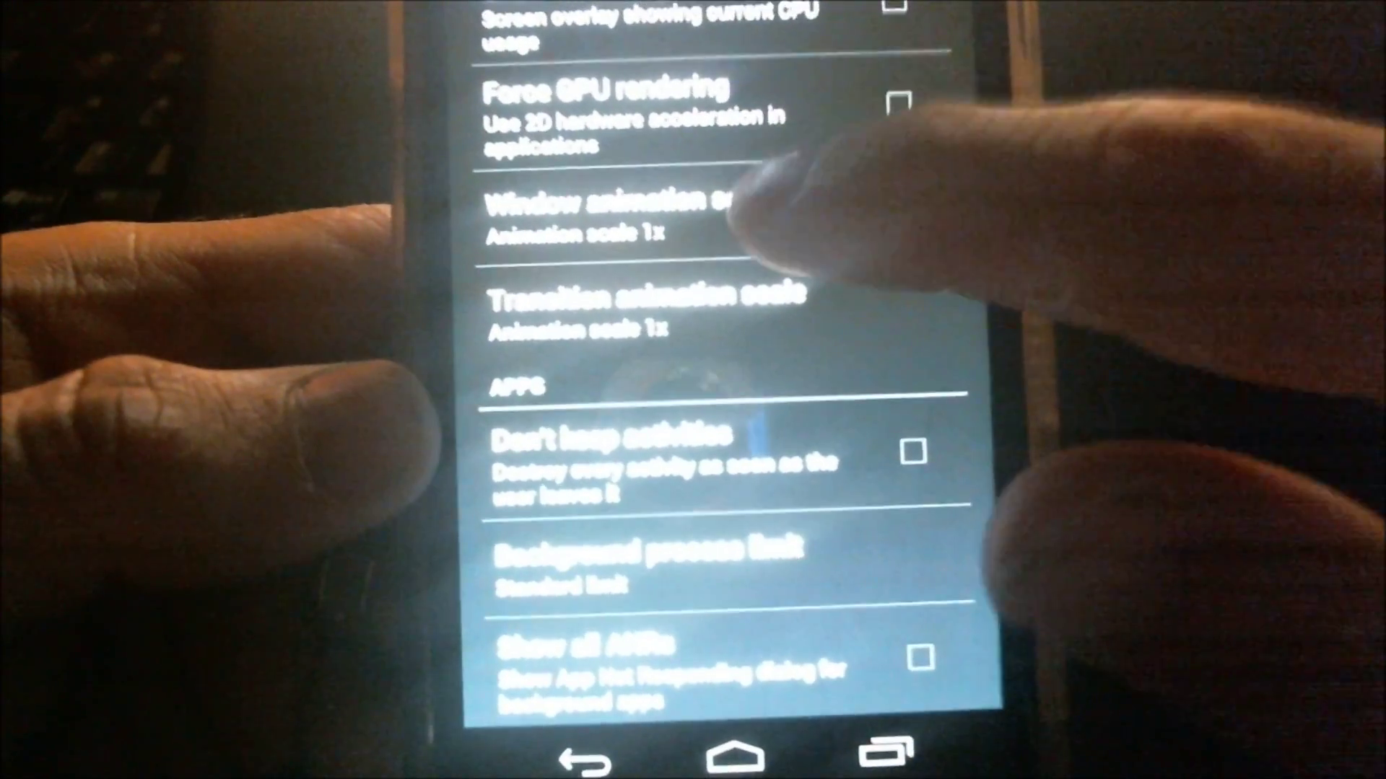
- Open the Window animation scale choice list in Developer options
left_click(769, 207)
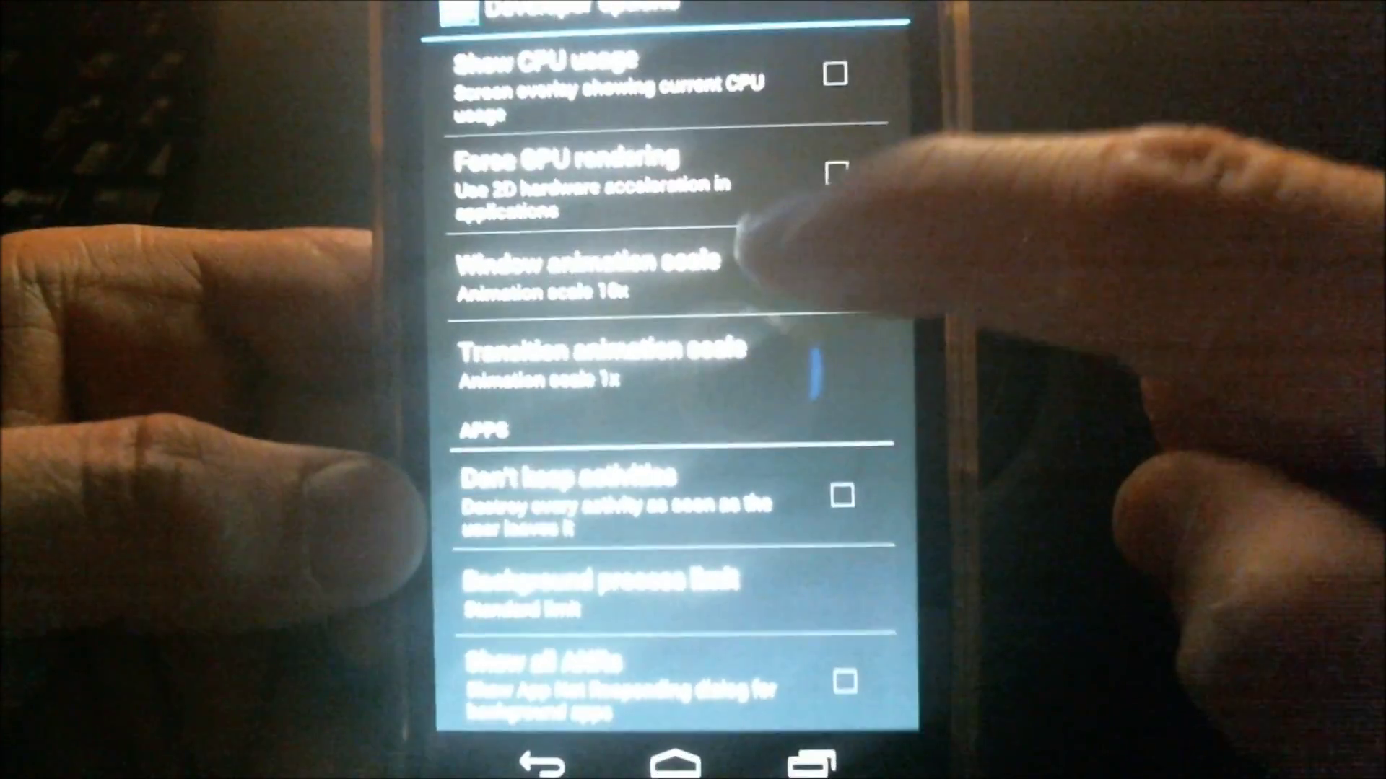
- Set Window animation scale to Animation off, reopen the scale choices, then return to the main Settings list
left_click(759, 260)
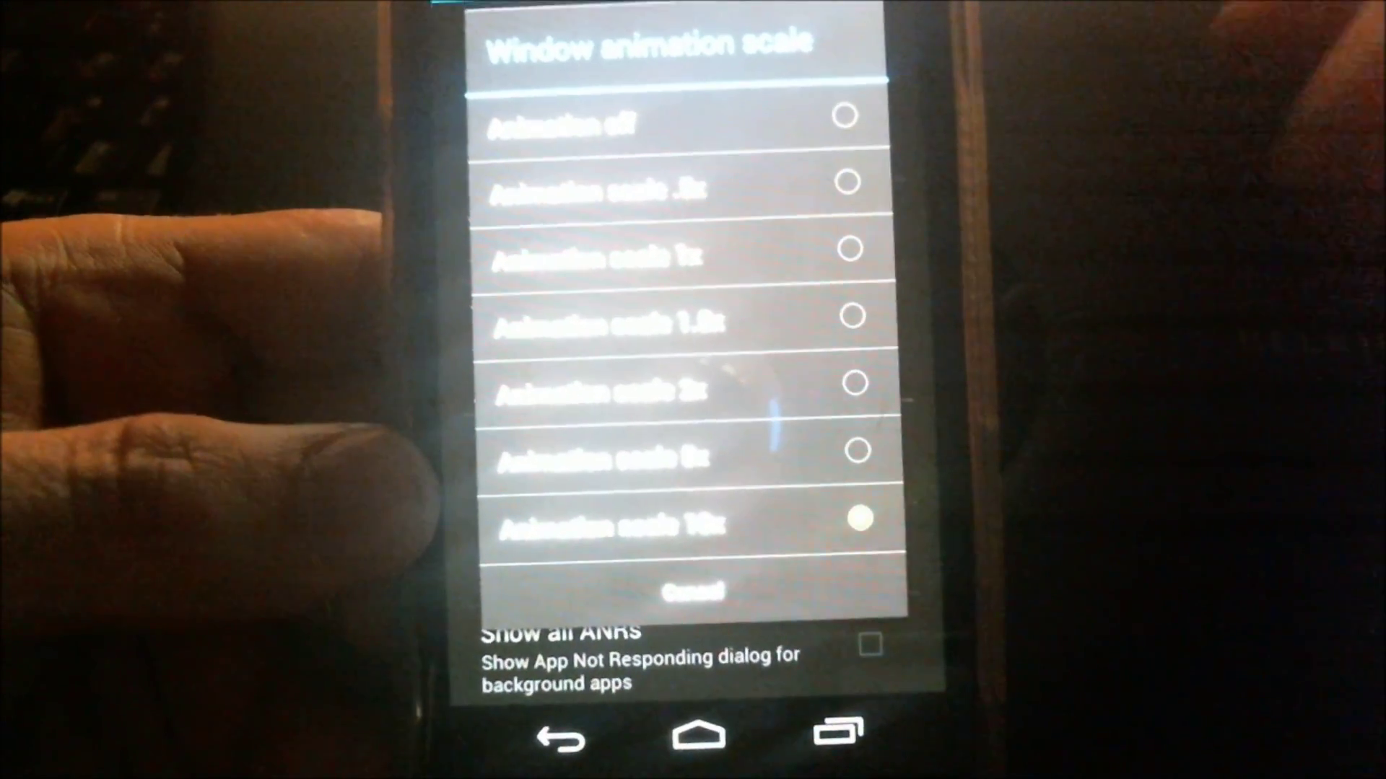
left_click(704, 123)
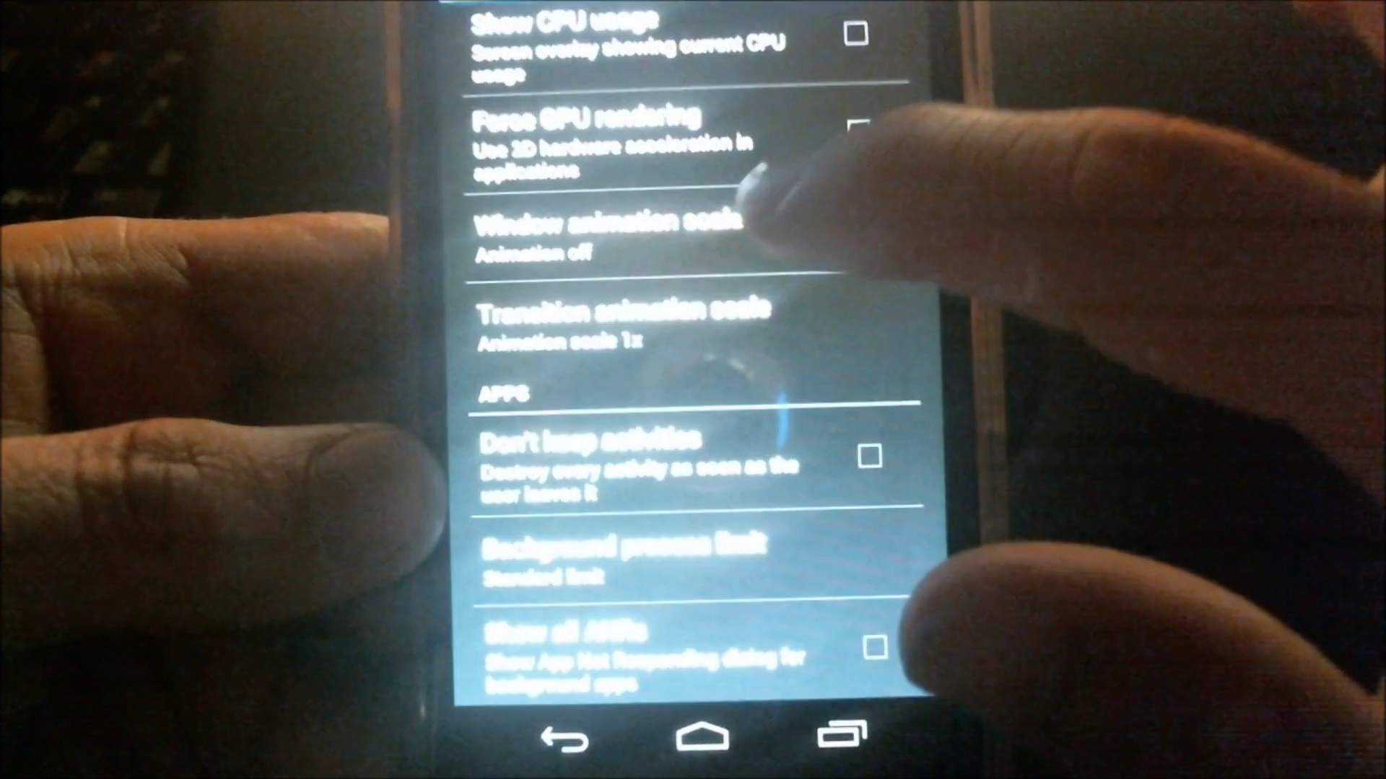
left_click(758, 221)
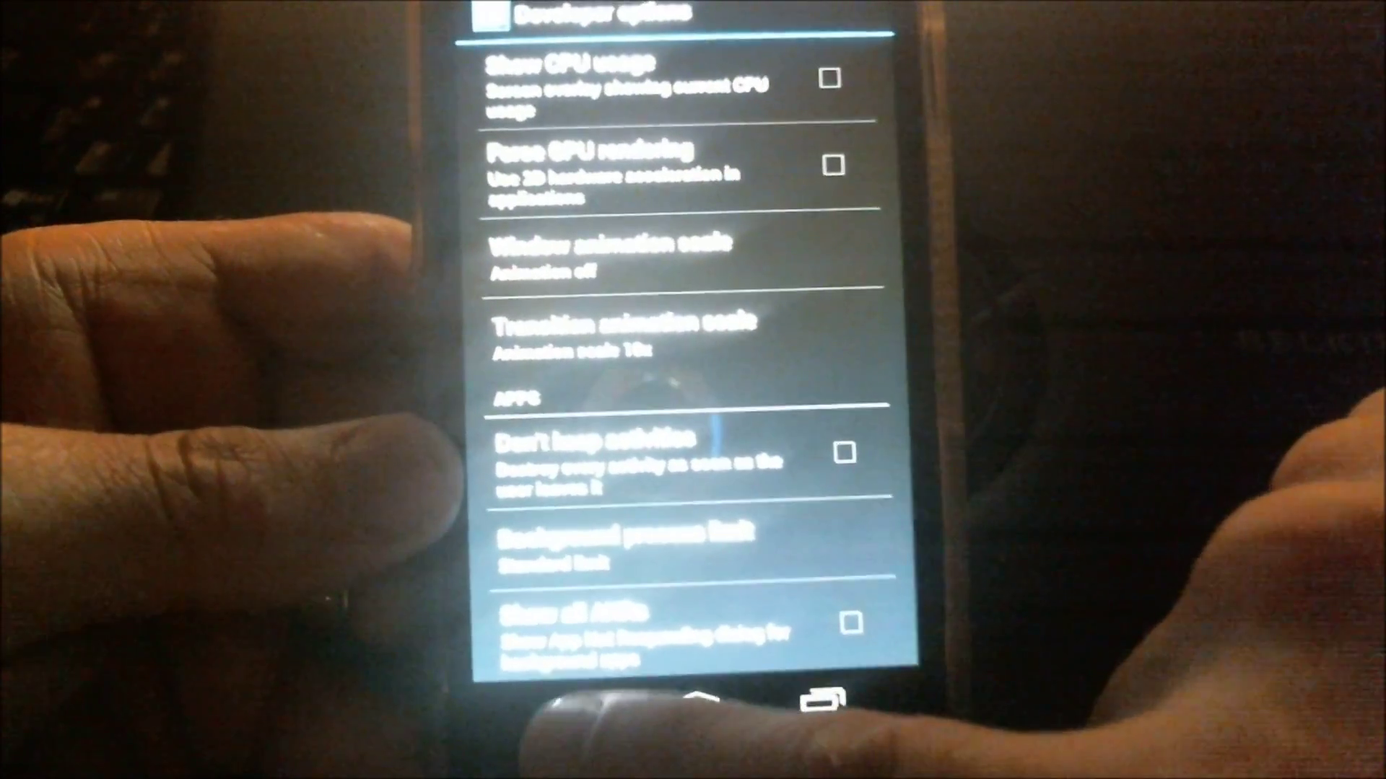
left_click(558, 703)
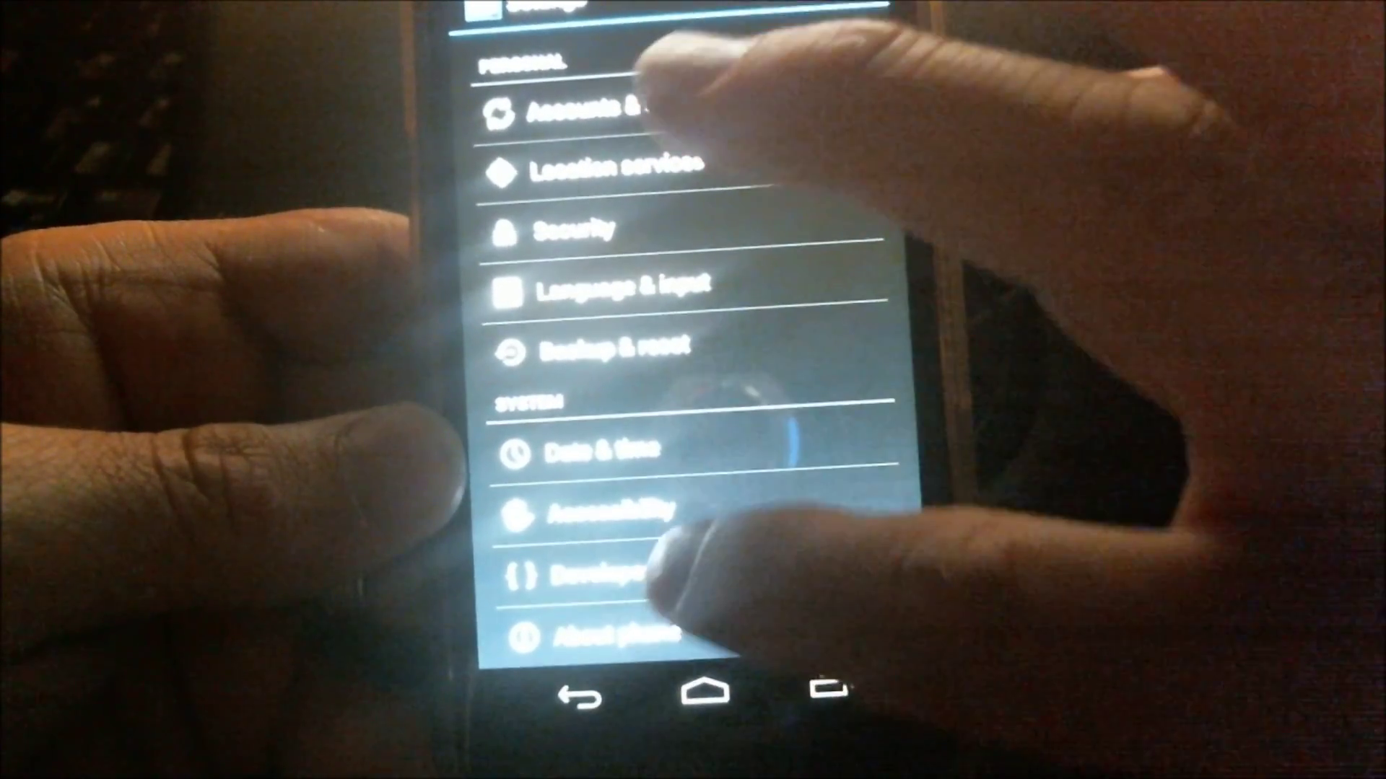
- Reopen Developer options and bring up the Transition animation scale choices, currently at 10x
left_click(650, 572)
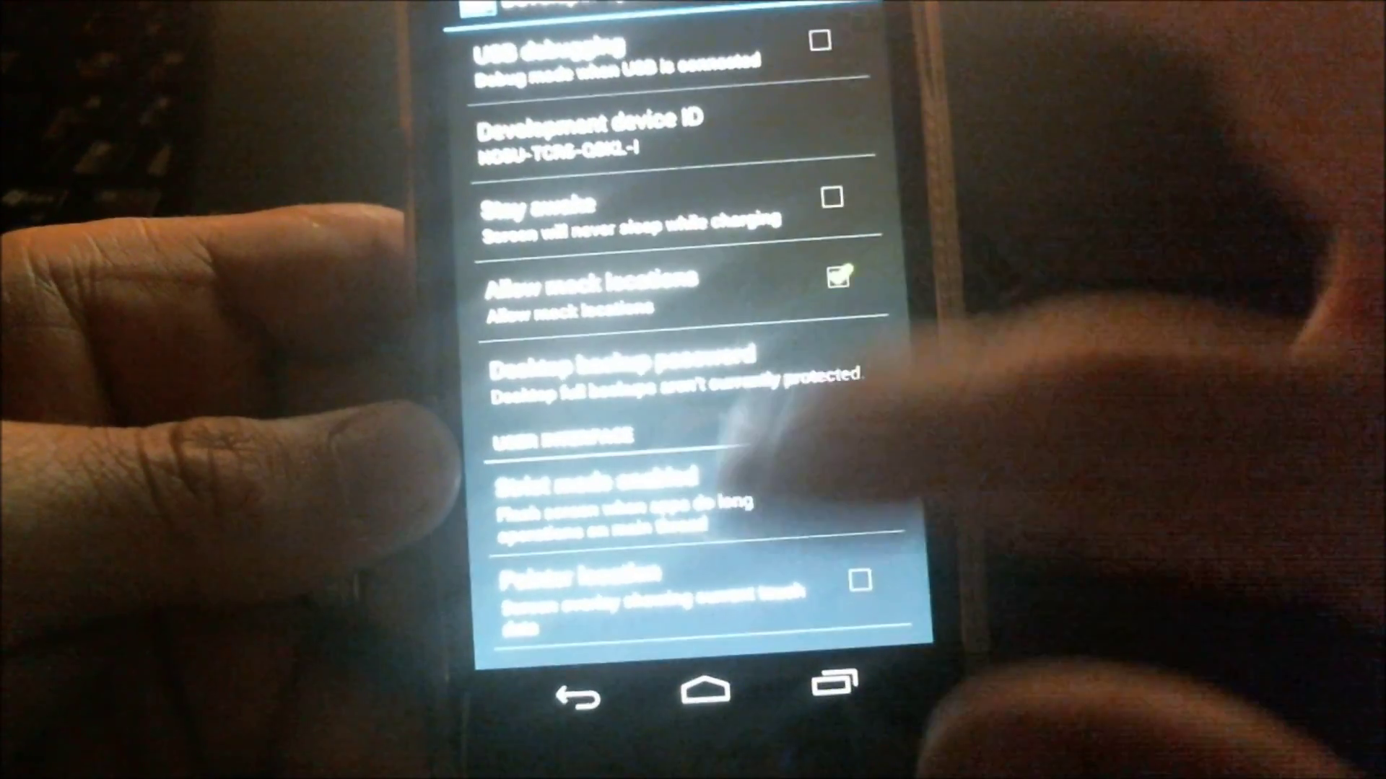
left_click_drag(804, 433, 899, 130)
left_click_drag(802, 487, 801, 239)
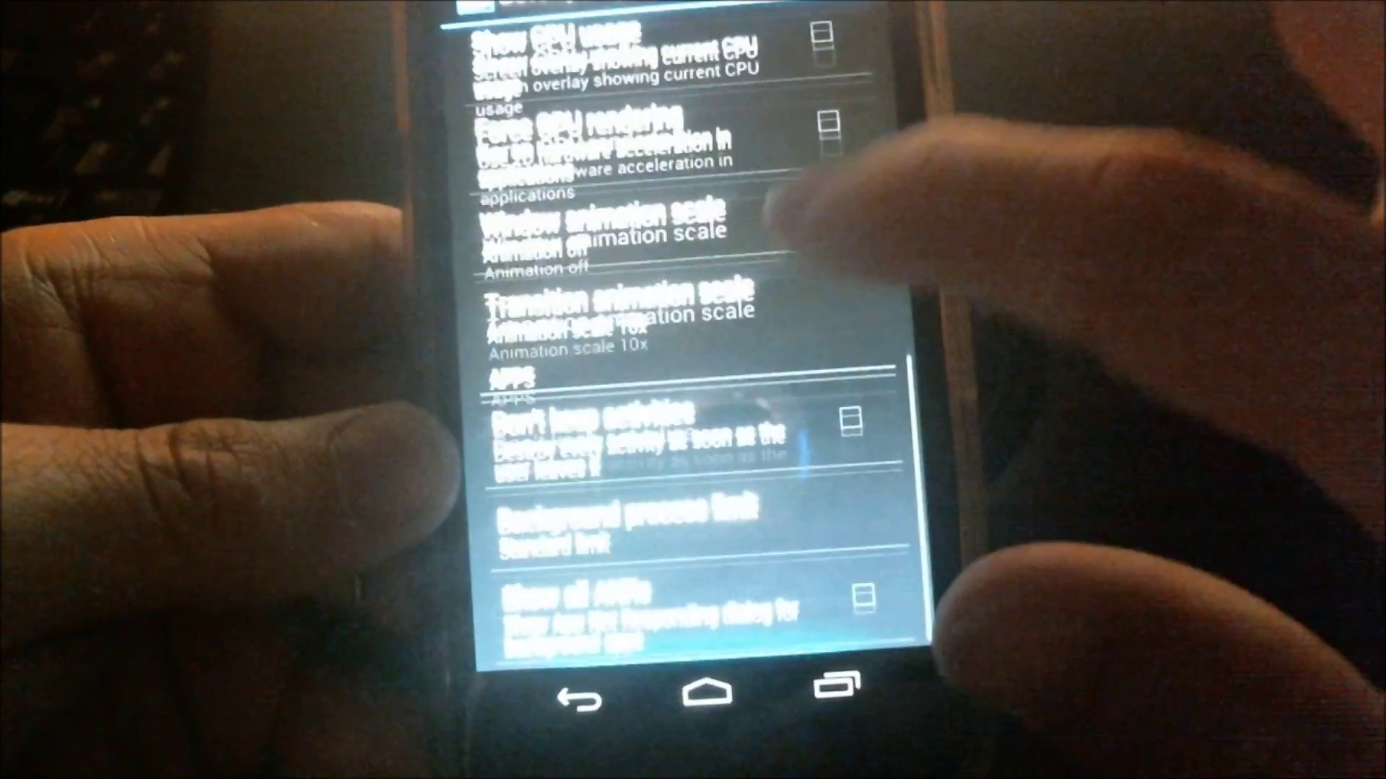
left_click(759, 292)
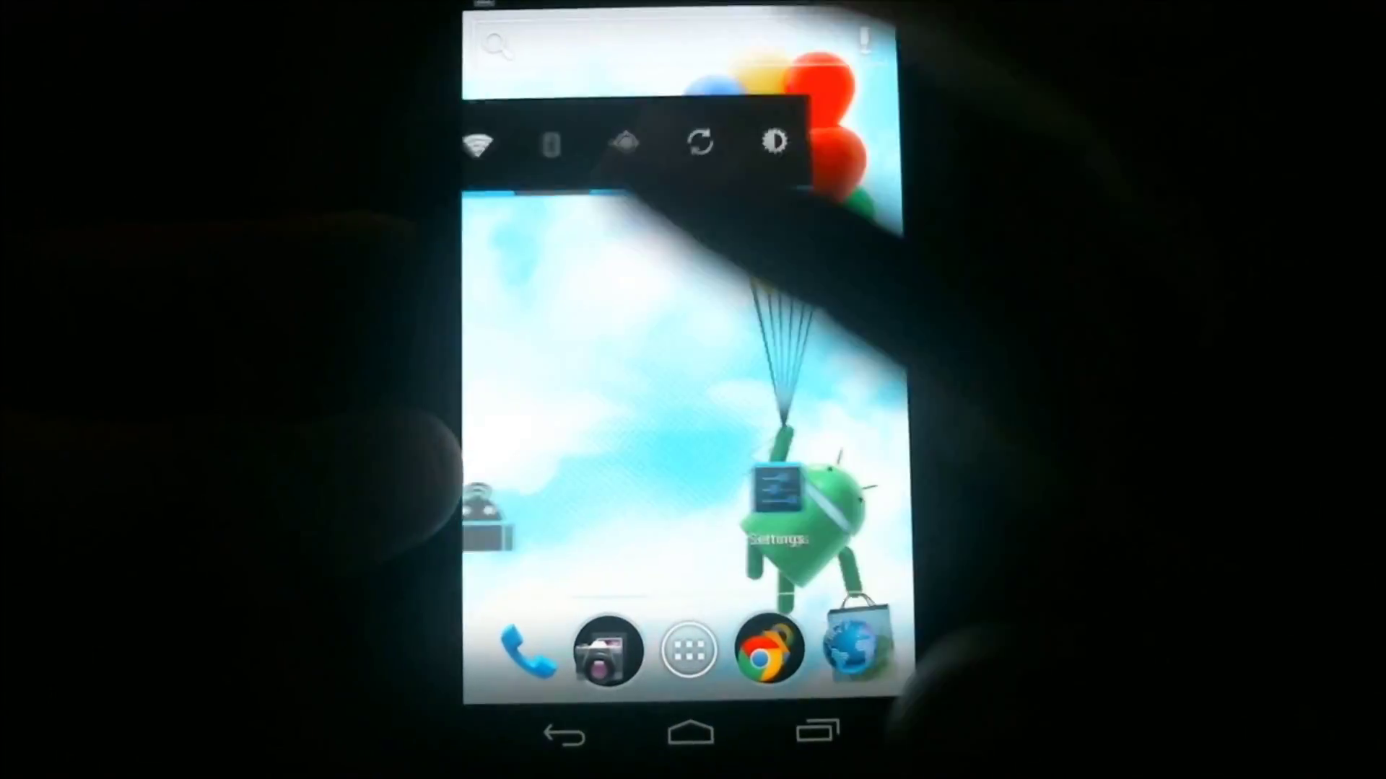
- Swipe back to the main home page with the balloon wallpaper
left_click_drag(759, 326, 519, 325)
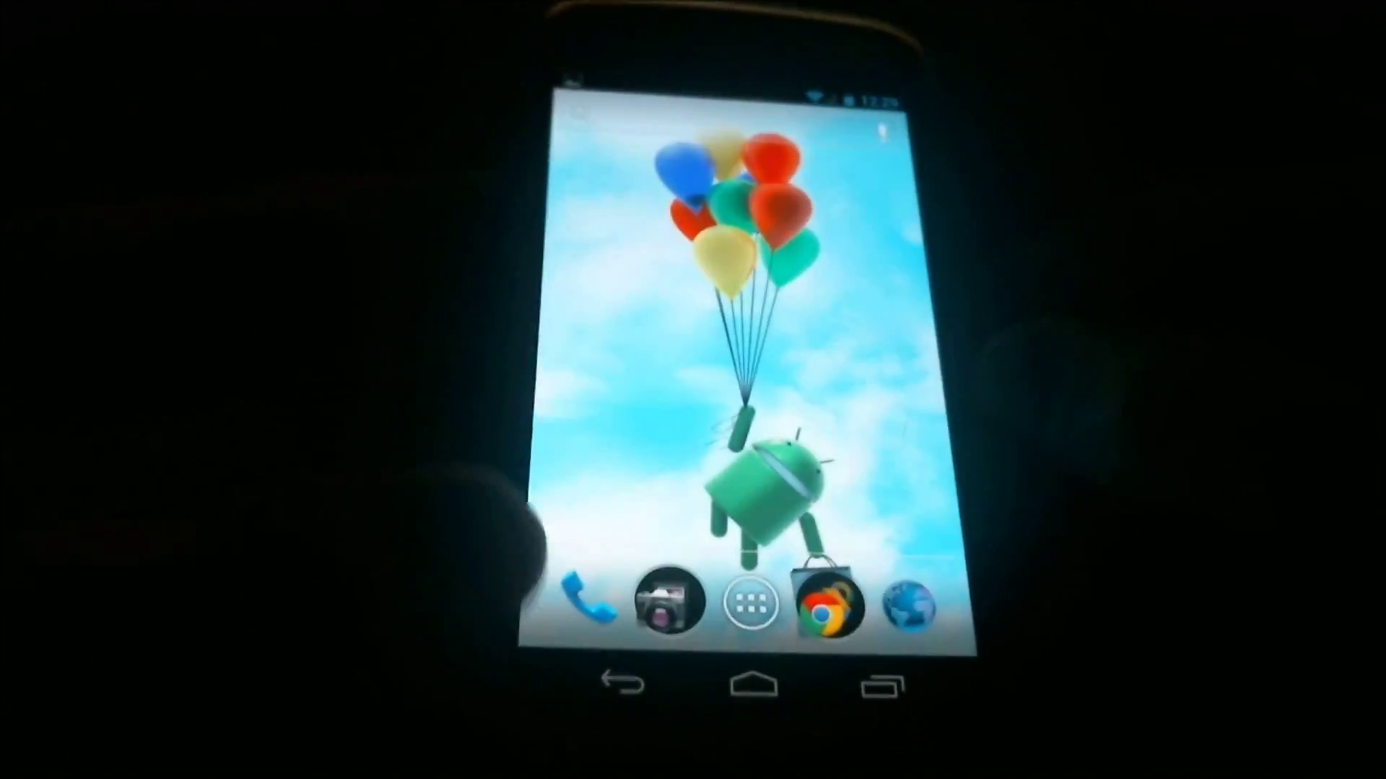